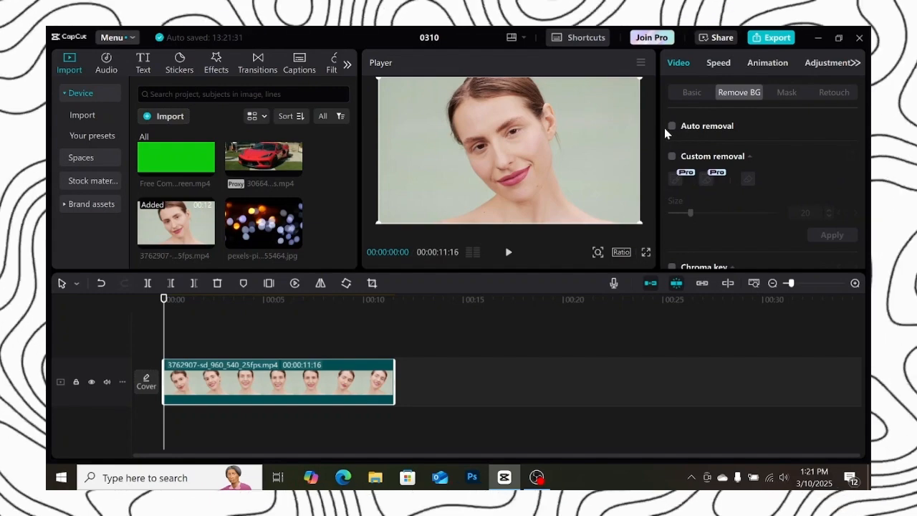
Enable automatic background removal on the portrait clip
{"action": "left_click", "coordinate": [672, 127]}
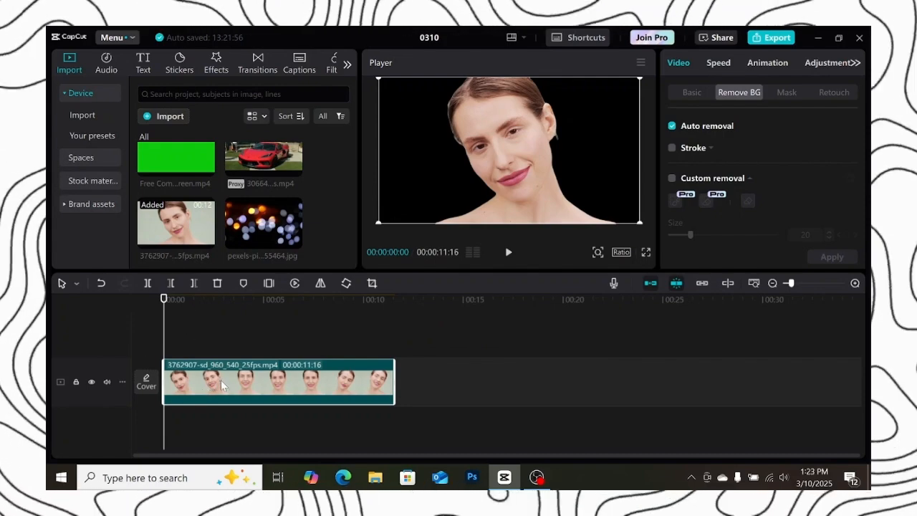
Place the bokeh image on a track beneath the portrait clip and stretch it to fill the frame
{"action": "left_click_drag", "start_coordinate": [221, 385], "coordinate": [217, 343]}
{"action": "left_click_drag", "start_coordinate": [263, 224], "coordinate": [191, 405]}
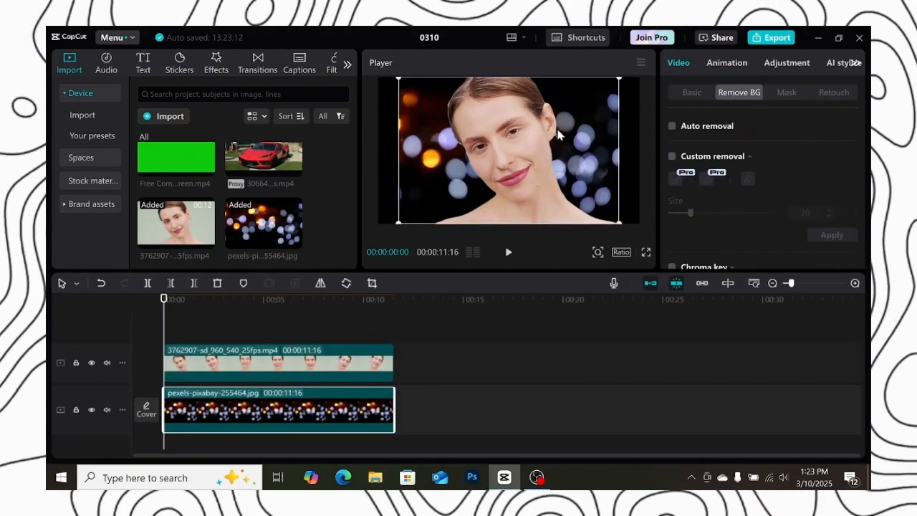
{"action": "left_click_drag", "start_coordinate": [619, 77], "coordinate": [644, 79]}
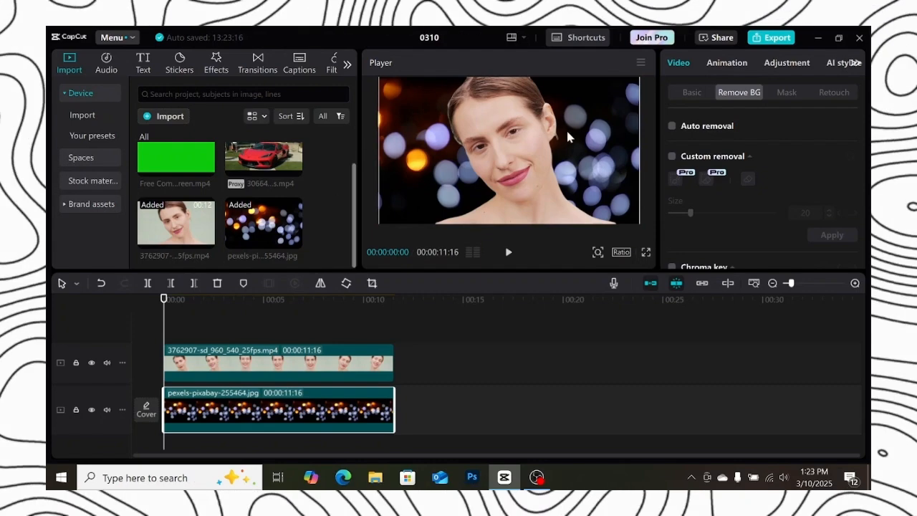
Play the preview and scrub the timeline to review the composite
{"action": "left_click", "coordinate": [509, 252]}
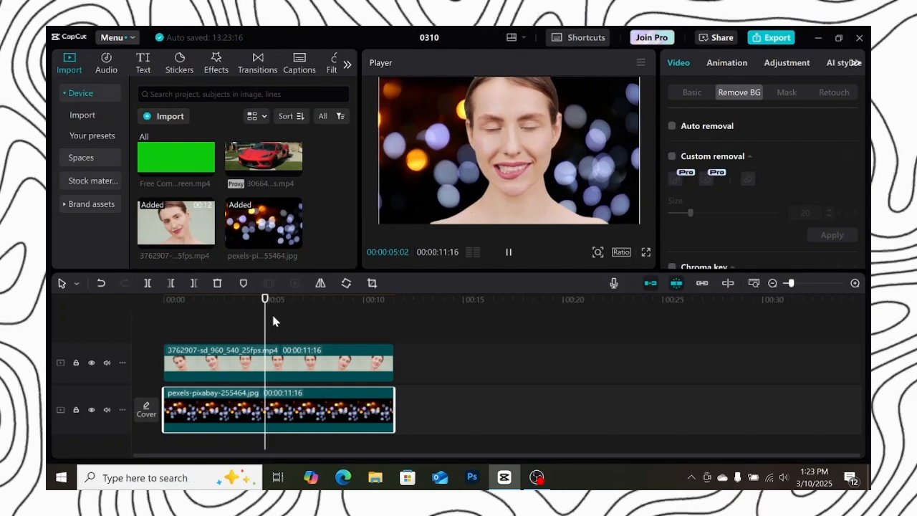
{"action": "left_click_drag", "start_coordinate": [273, 323], "coordinate": [301, 341]}
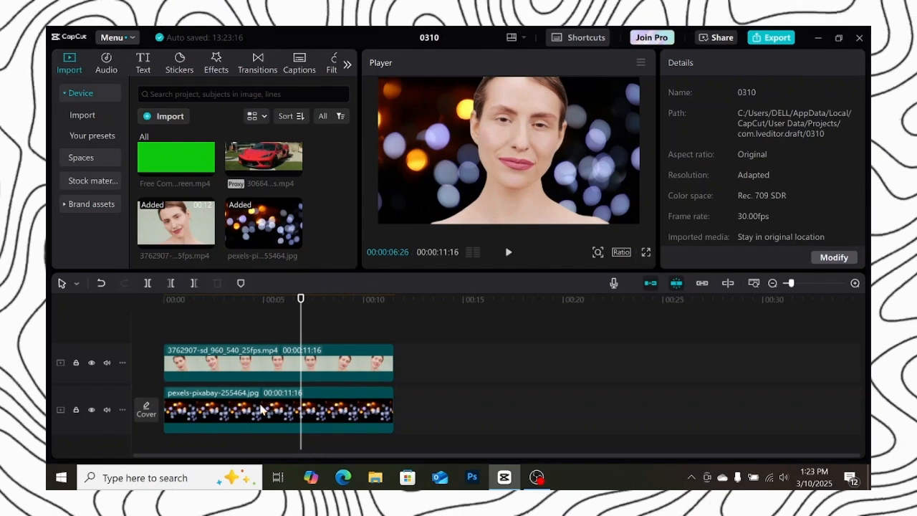
Delete the bokeh image and move the portrait clip back onto the main track
{"action": "left_click", "coordinate": [286, 414]}
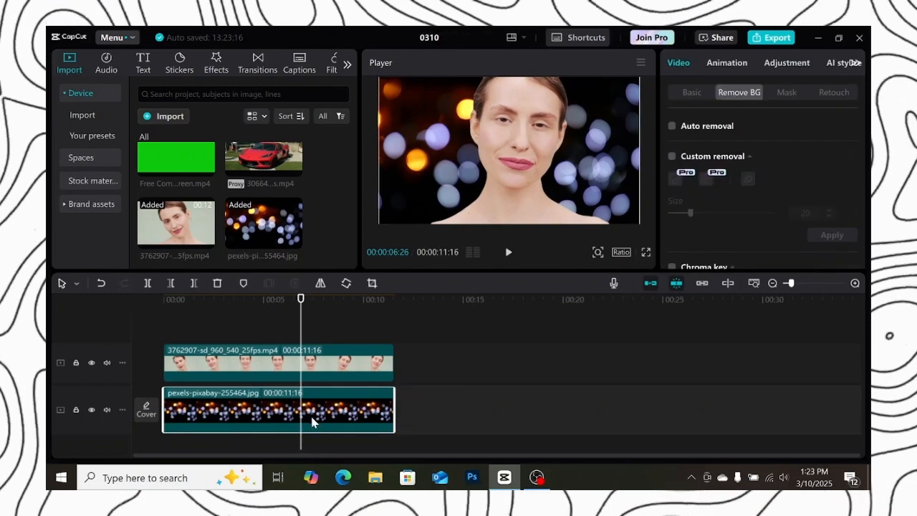
{"action": "key", "text": "Delete"}
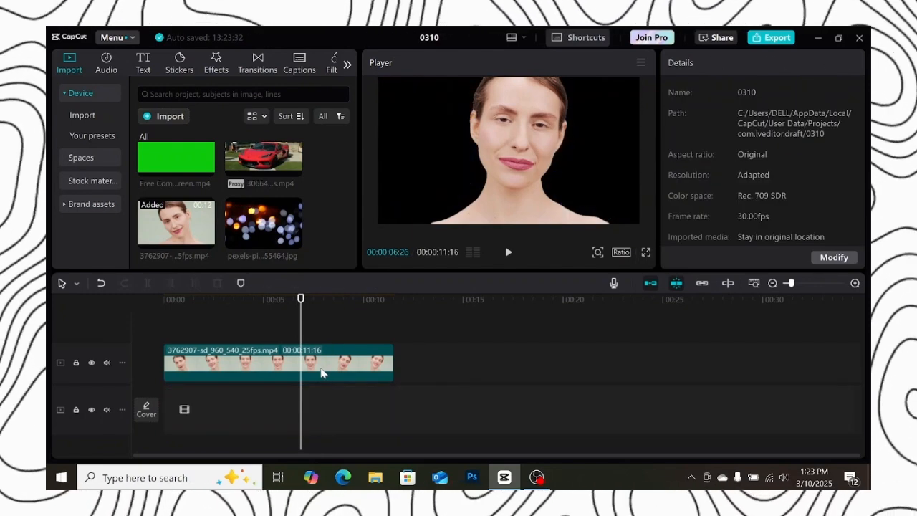
{"action": "left_click_drag", "start_coordinate": [322, 369], "coordinate": [317, 417]}
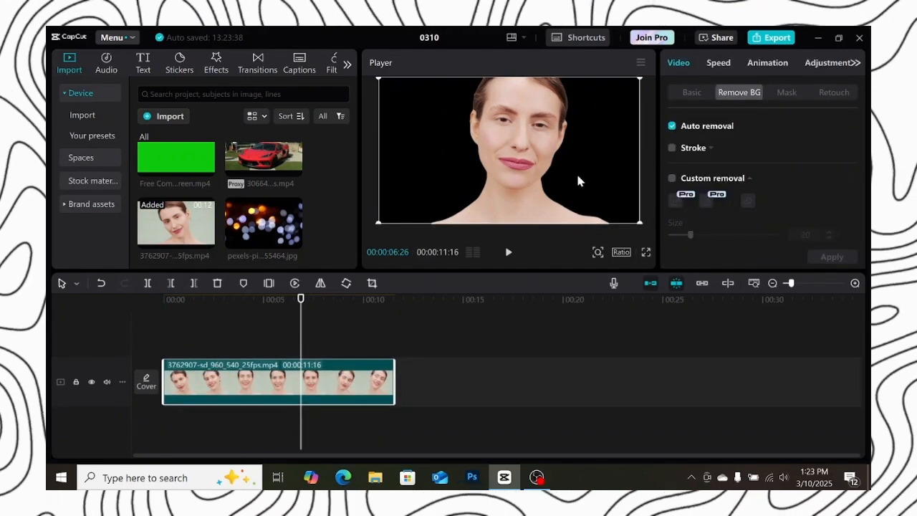
Turn on the portrait clip's Canvas with the Color option and pick a pink background swatch
{"action": "left_click", "coordinate": [689, 93]}
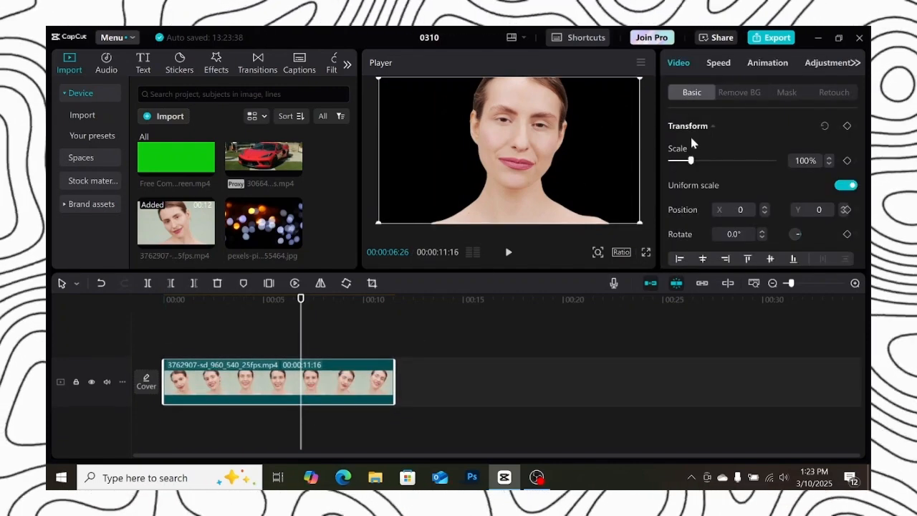
{"action": "scroll", "coordinate": [692, 142], "scroll_direction": "down", "scroll_amount": 10}
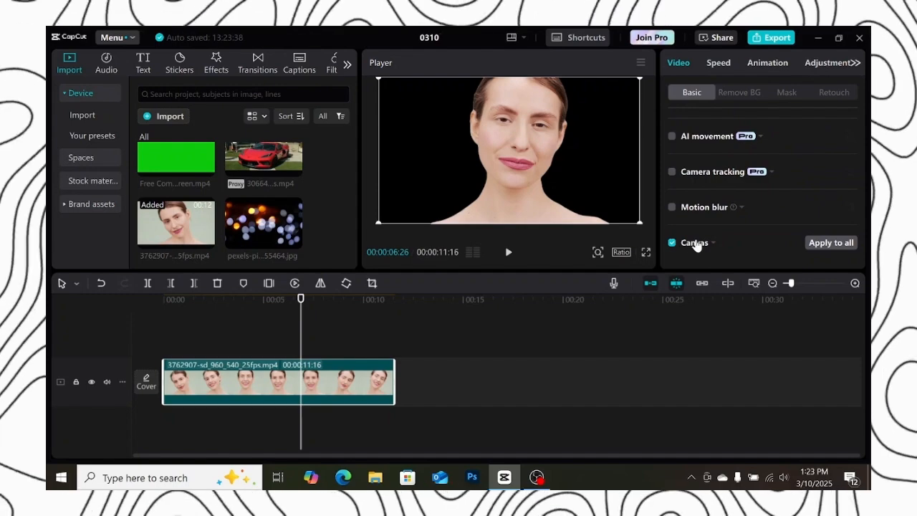
{"action": "left_click", "coordinate": [698, 244]}
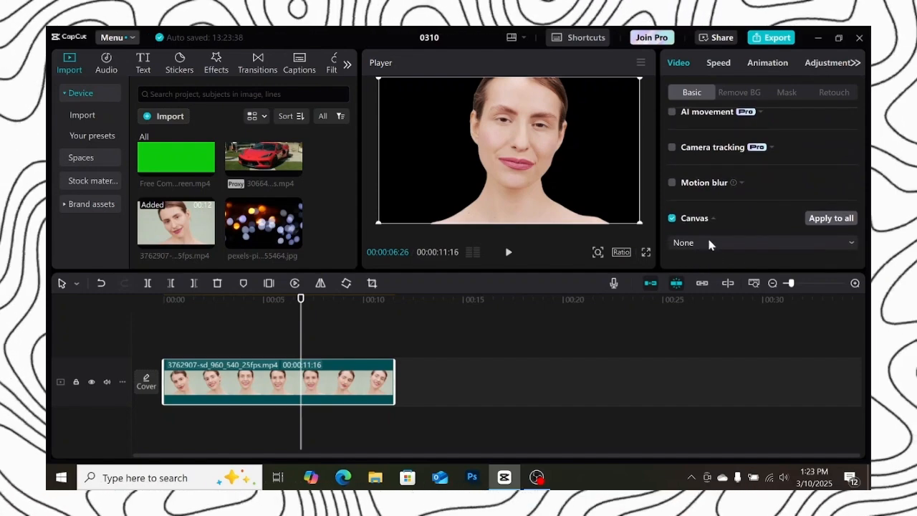
{"action": "left_click", "coordinate": [702, 244]}
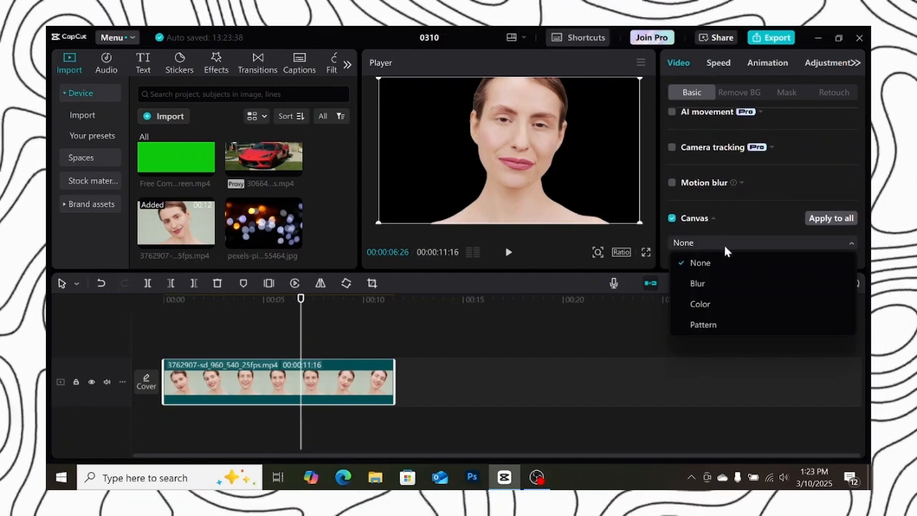
{"action": "left_click", "coordinate": [704, 306]}
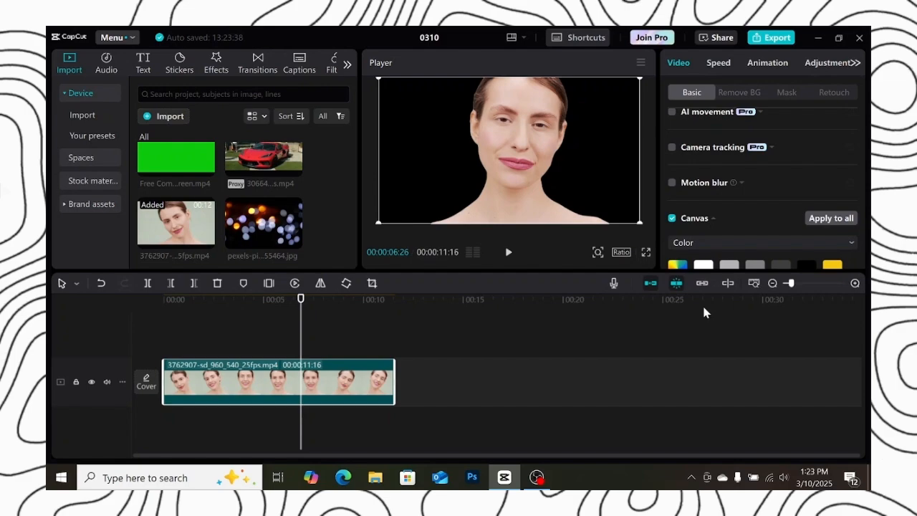
{"action": "scroll", "coordinate": [717, 234], "scroll_direction": "down", "scroll_amount": 1}
{"action": "left_click", "coordinate": [724, 229]}
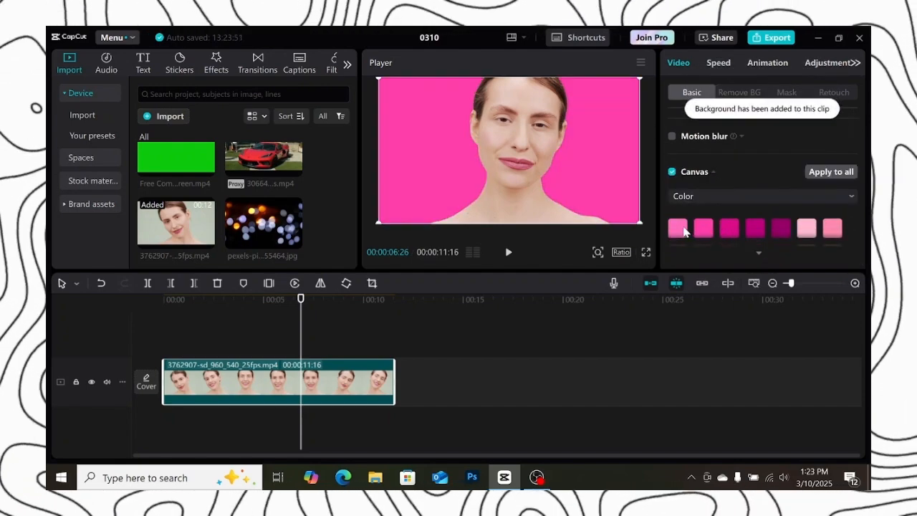
{"action": "scroll", "coordinate": [717, 229], "scroll_direction": "up", "scroll_amount": 1}
{"action": "left_click", "coordinate": [731, 228]}
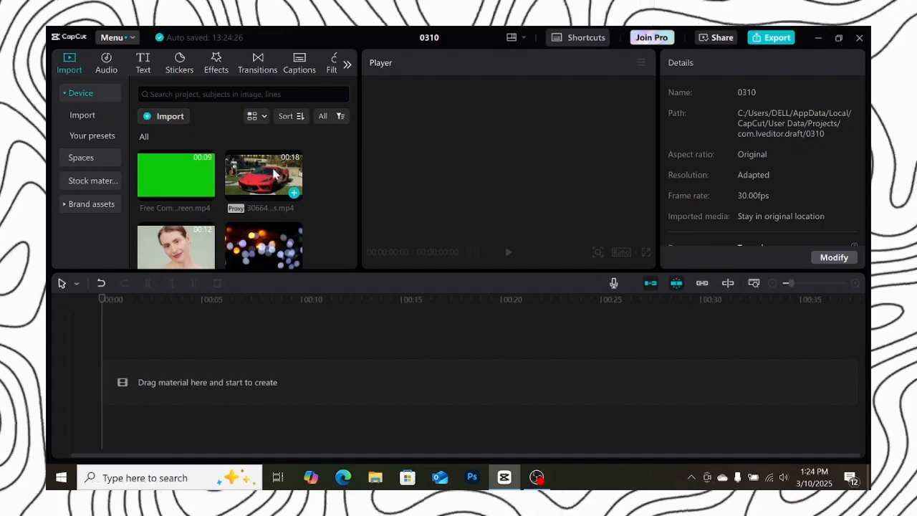
Preview the red car video and add it to the timeline
{"action": "left_click", "coordinate": [274, 173]}
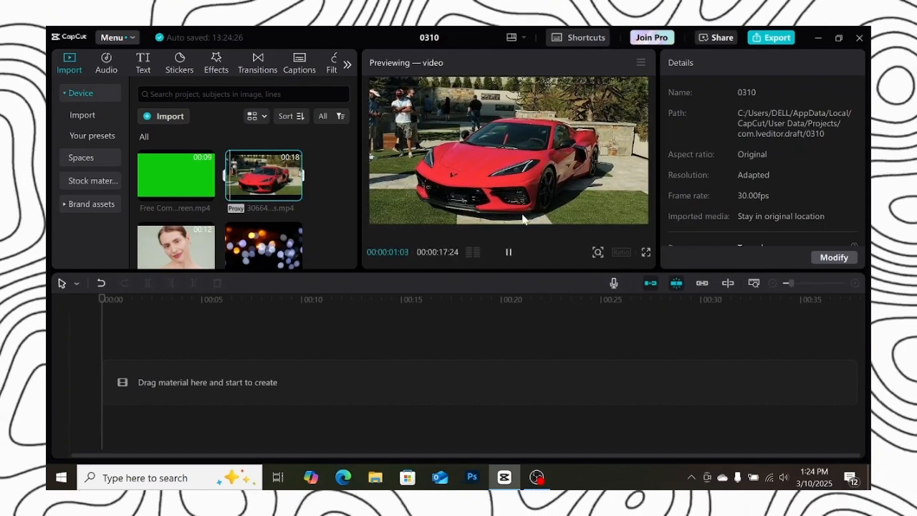
{"action": "left_click_drag", "start_coordinate": [275, 173], "coordinate": [203, 385]}
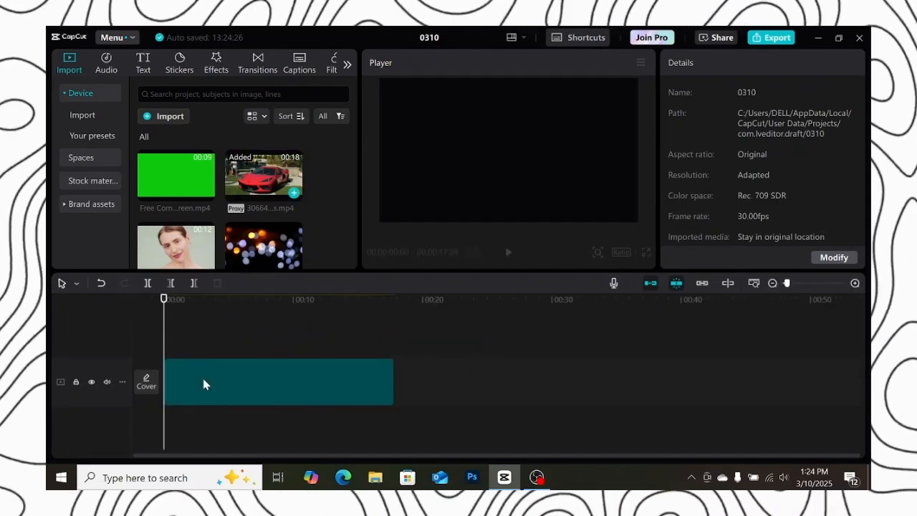
Enable Custom removal on the car clip, set the brush size to 72, and brush over the car
{"action": "left_click", "coordinate": [751, 96]}
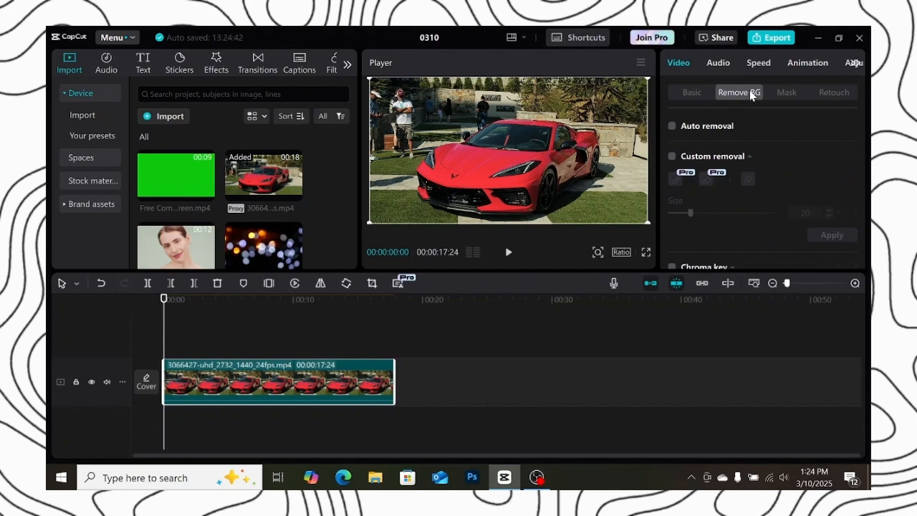
{"action": "left_click", "coordinate": [670, 157]}
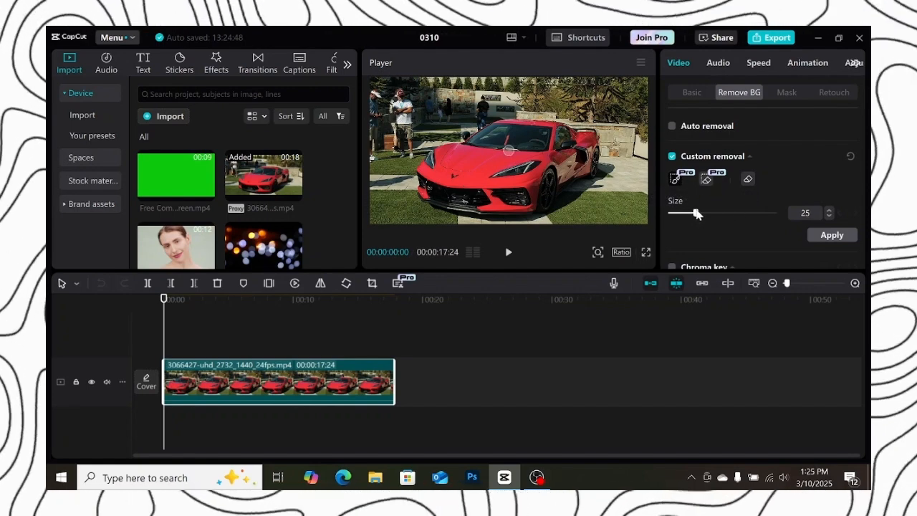
{"action": "mouse_move", "coordinate": [697, 213]}
{"action": "left_mouse_down"}
{"action": "mouse_move", "coordinate": [755, 216]}
{"action": "mouse_move", "coordinate": [745, 216]}
{"action": "left_mouse_up"}
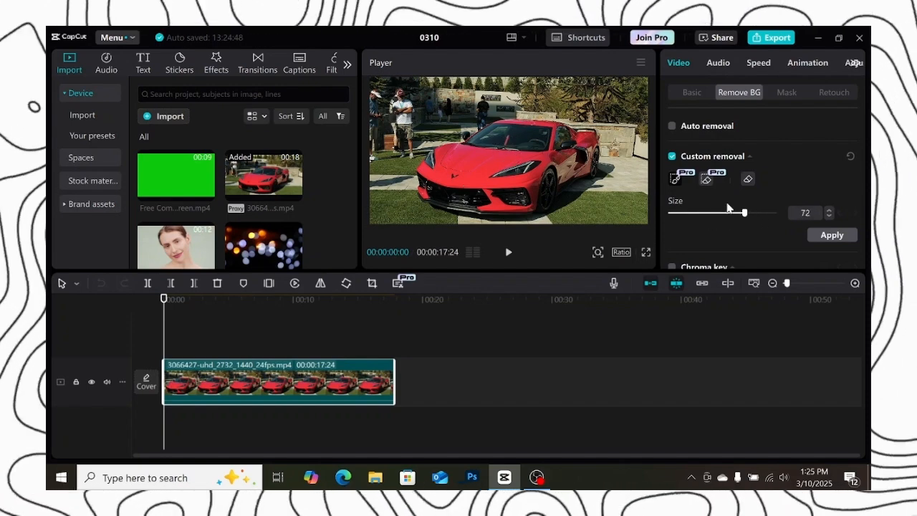
{"action": "mouse_move", "coordinate": [543, 127]}
{"action": "left_mouse_down"}
{"action": "mouse_move", "coordinate": [534, 142]}
{"action": "mouse_move", "coordinate": [472, 159]}
{"action": "mouse_move", "coordinate": [476, 179]}
{"action": "mouse_move", "coordinate": [558, 172]}
{"action": "mouse_move", "coordinate": [570, 153]}
{"action": "mouse_move", "coordinate": [534, 147]}
{"action": "left_mouse_up"}
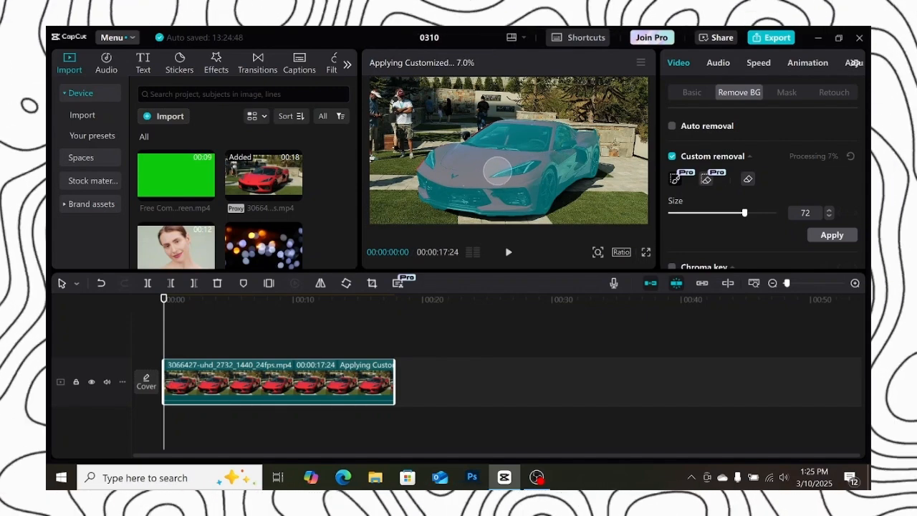
Zoom in on the player and brush over the car's windshield to add it to the selection
{"action": "left_click", "coordinate": [597, 253]}
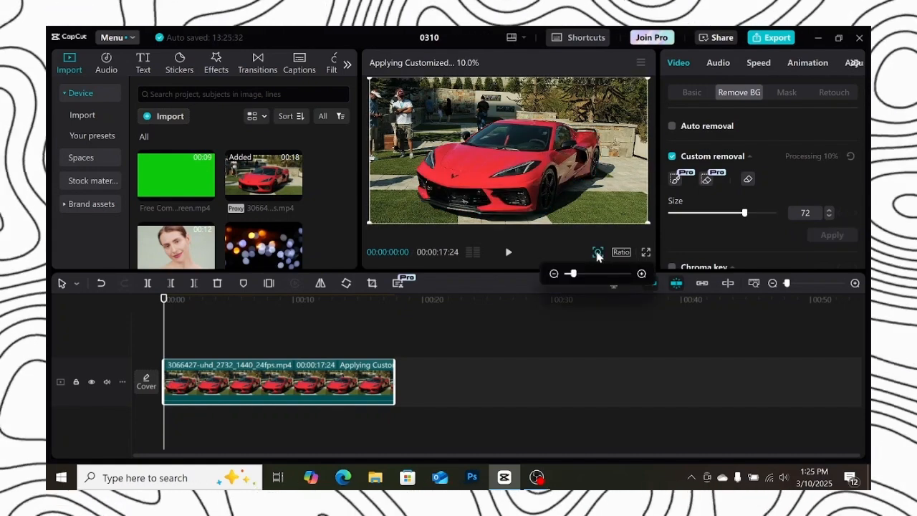
{"action": "left_click_drag", "start_coordinate": [584, 275], "coordinate": [610, 277]}
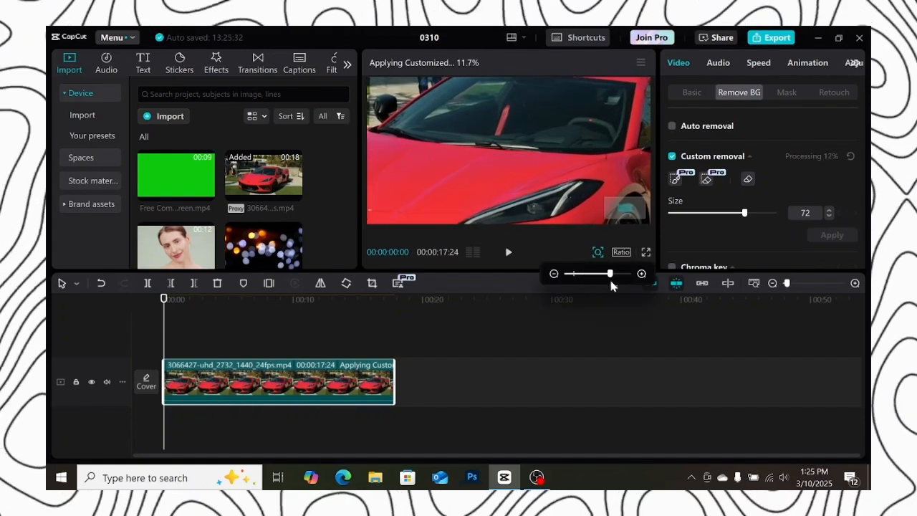
{"action": "left_click_drag", "start_coordinate": [618, 212], "coordinate": [618, 211]}
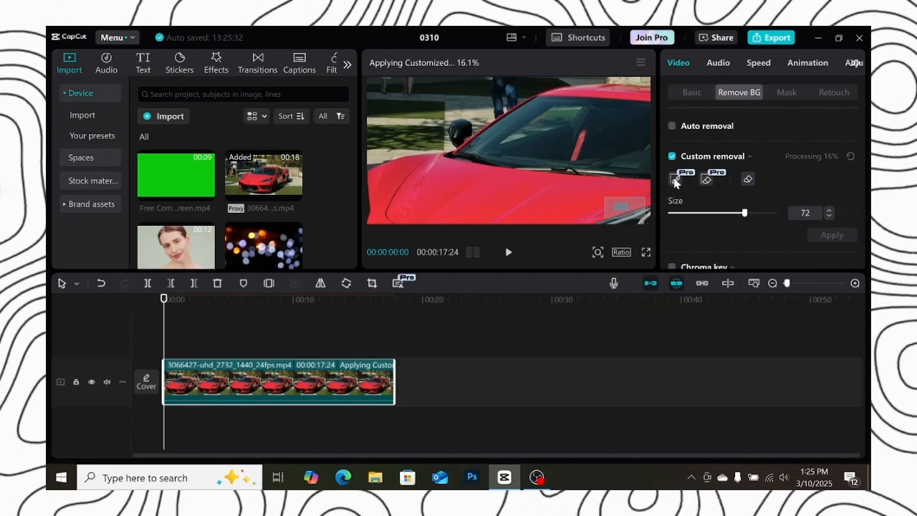
{"action": "left_click", "coordinate": [674, 179]}
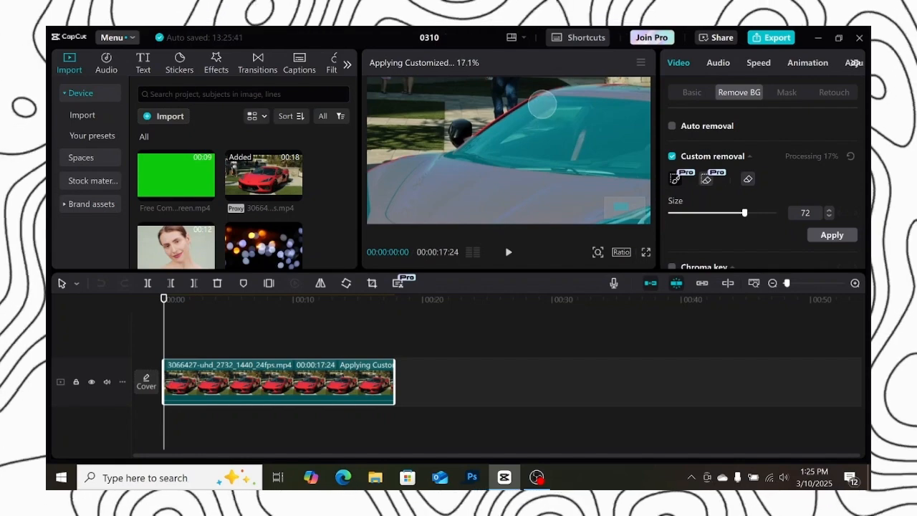
{"action": "left_click_drag", "start_coordinate": [540, 110], "coordinate": [480, 147]}
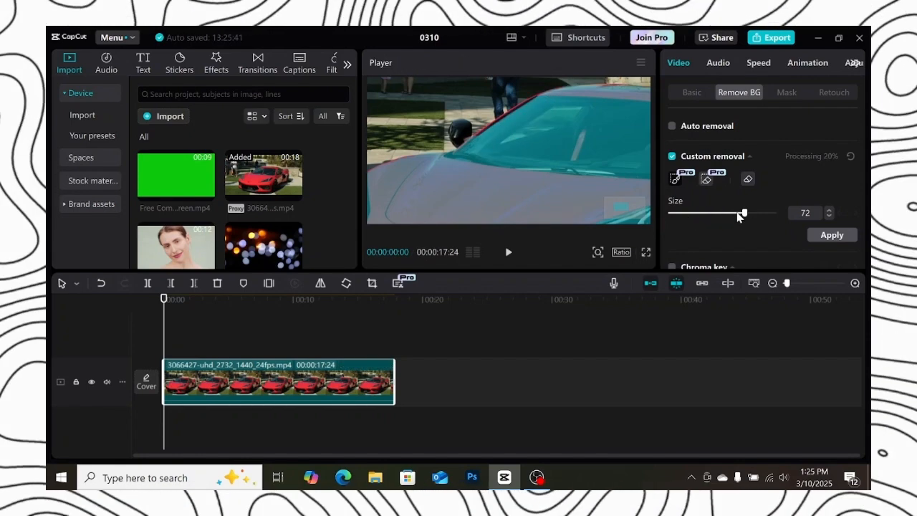
Set the brush size to 28 and brush over the area around the side mirror
{"action": "left_click_drag", "start_coordinate": [740, 217], "coordinate": [700, 215]}
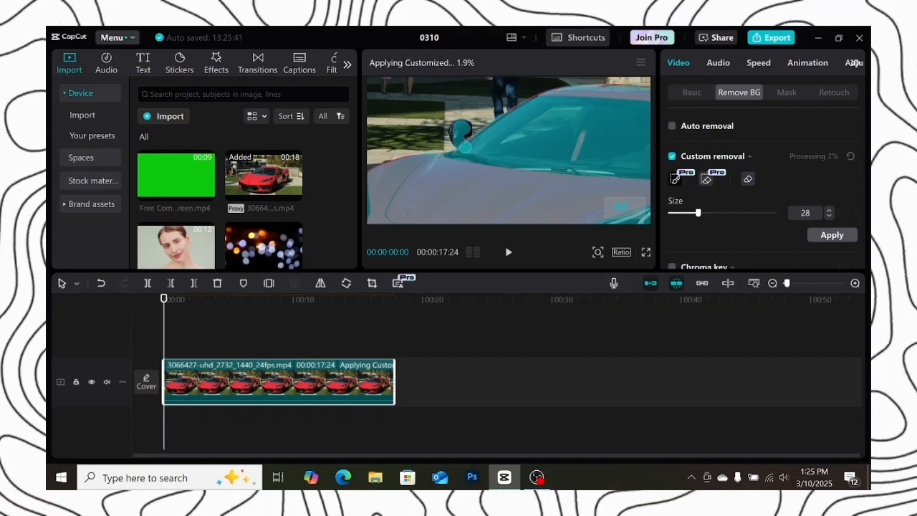
{"action": "left_click_drag", "start_coordinate": [462, 130], "coordinate": [458, 117]}
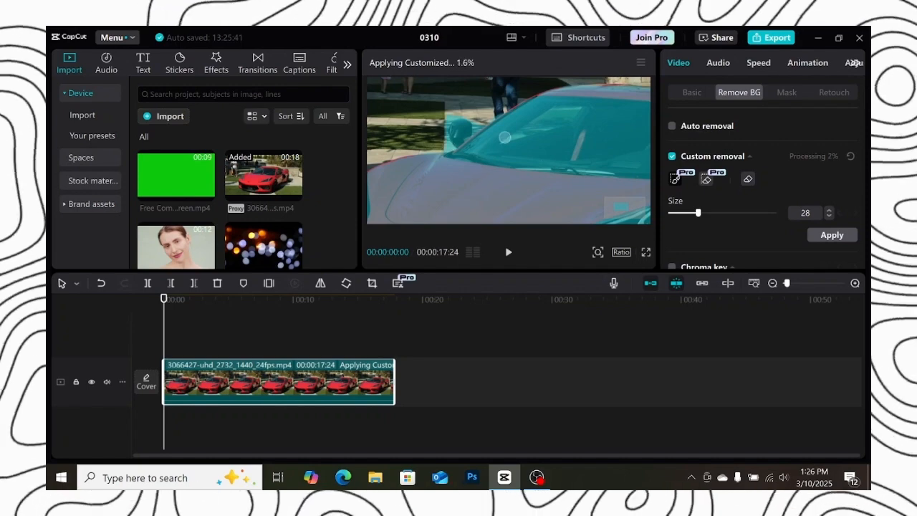
Erase the stray selection beside the side mirror with the erase brush, then pick the Eraser
{"action": "left_click", "coordinate": [702, 180]}
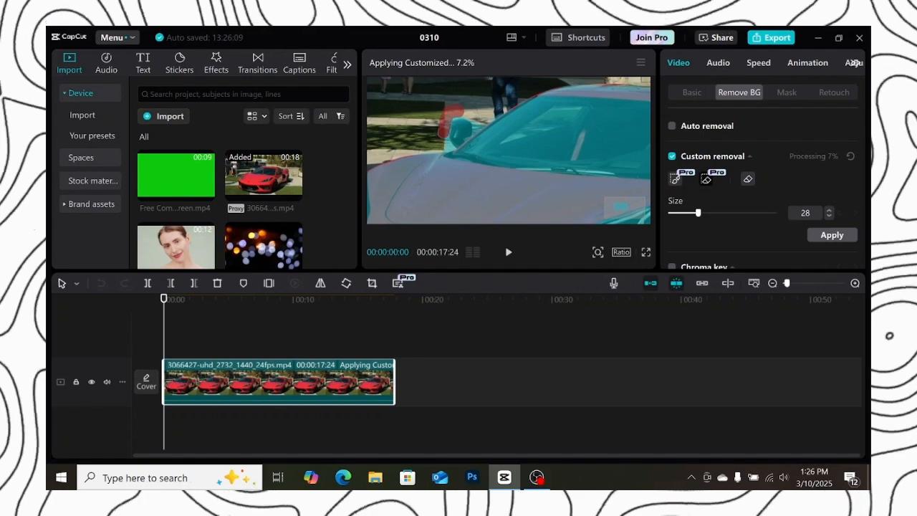
{"action": "left_click_drag", "start_coordinate": [444, 131], "coordinate": [444, 138]}
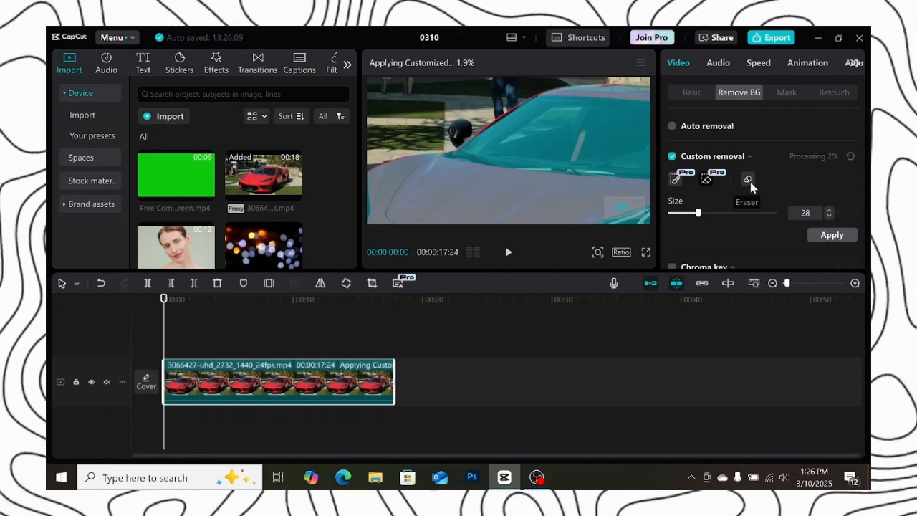
{"action": "left_click", "coordinate": [746, 180]}
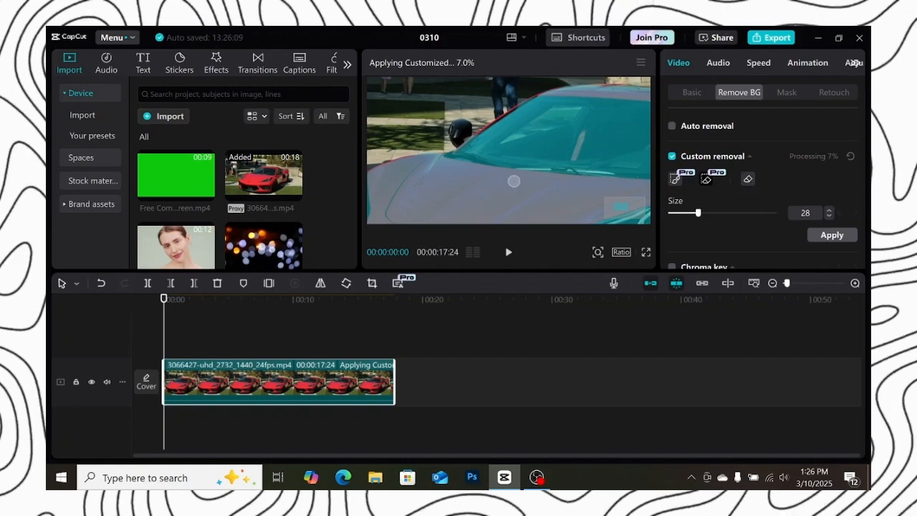
Zoom the player back out, reselect the brush, and apply the custom background removal to the car
{"action": "left_click", "coordinate": [600, 256]}
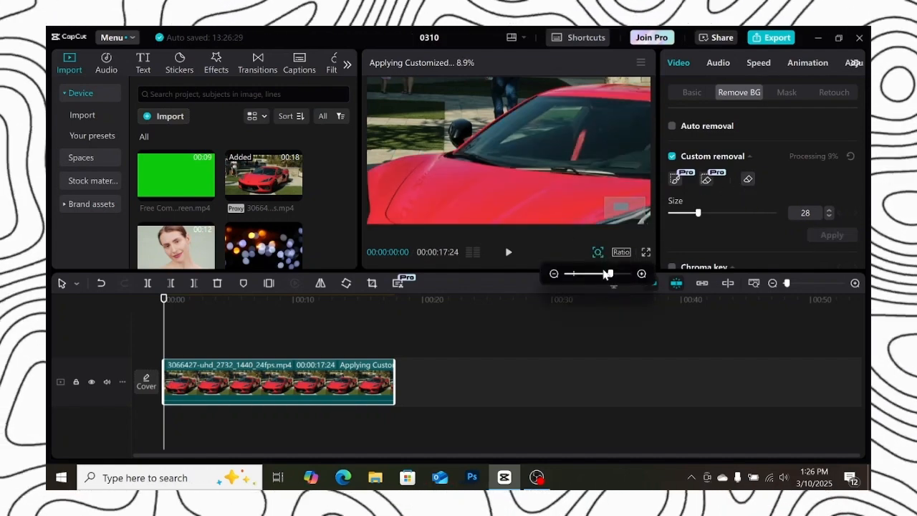
{"action": "left_click_drag", "start_coordinate": [606, 274], "coordinate": [575, 276]}
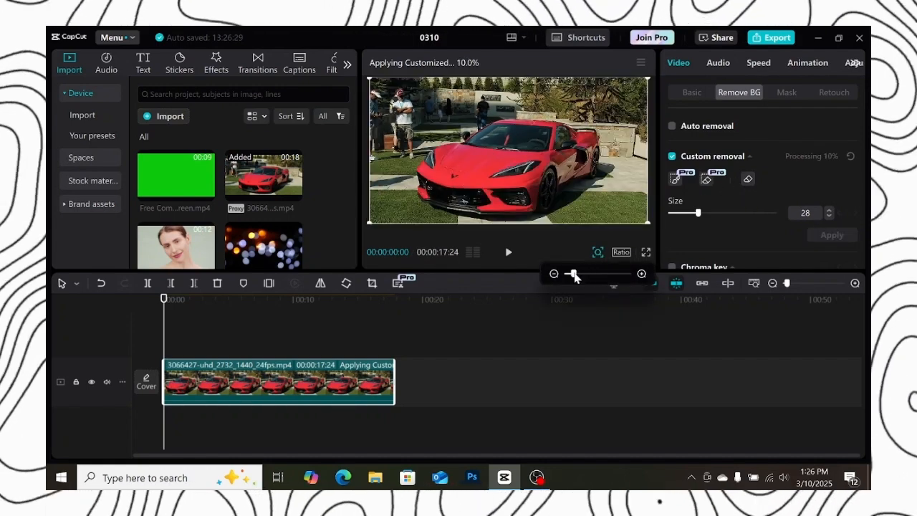
{"action": "left_click", "coordinate": [673, 179]}
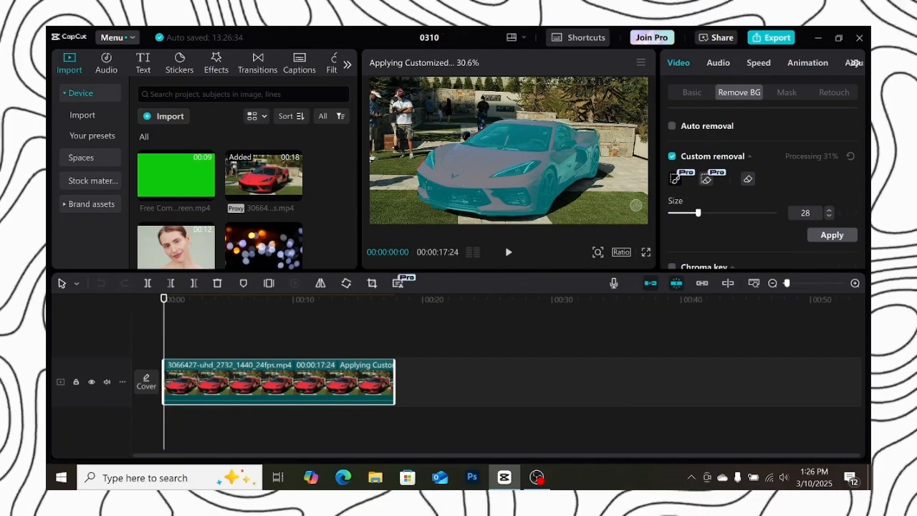
{"action": "left_click", "coordinate": [825, 237]}
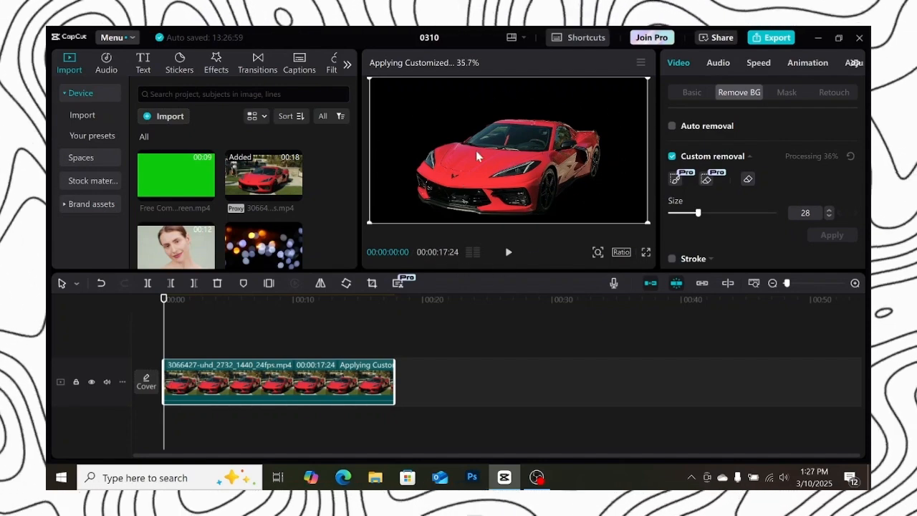
Try the bokeh image as a background track behind the car clip, then delete it and return the car clip to the main track
{"action": "left_click_drag", "start_coordinate": [262, 383], "coordinate": [267, 364]}
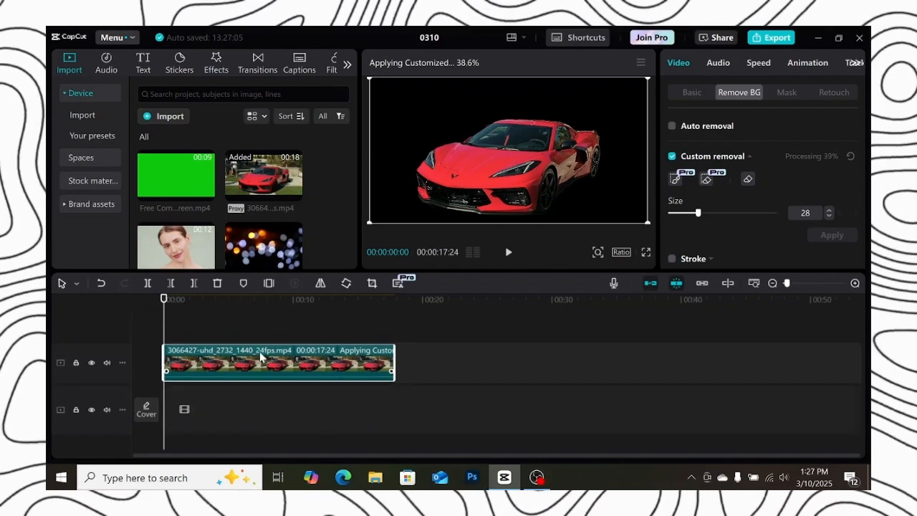
{"action": "left_click_drag", "start_coordinate": [264, 246], "coordinate": [181, 424]}
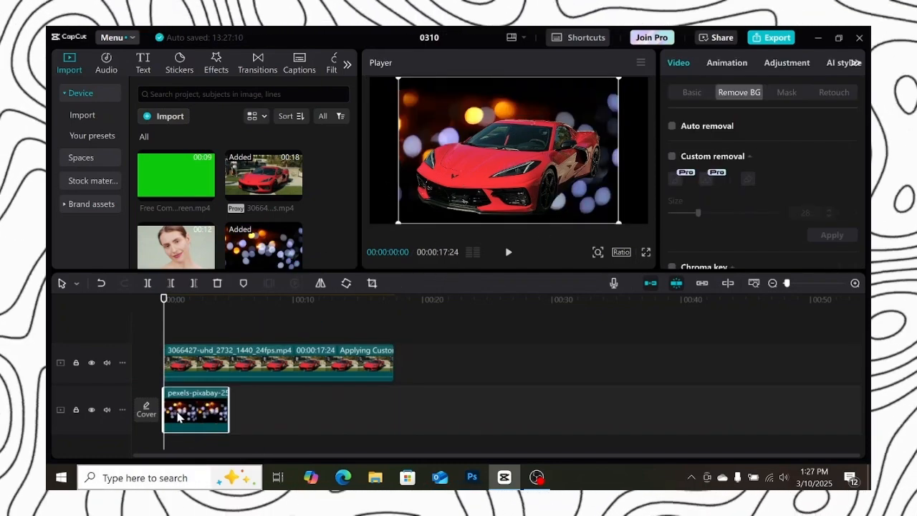
{"action": "key", "text": "Delete"}
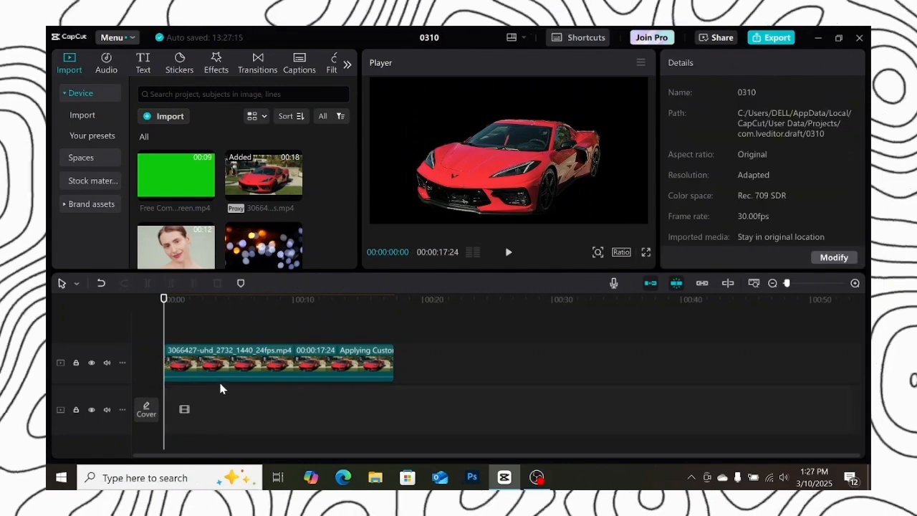
{"action": "left_click_drag", "start_coordinate": [219, 369], "coordinate": [264, 415]}
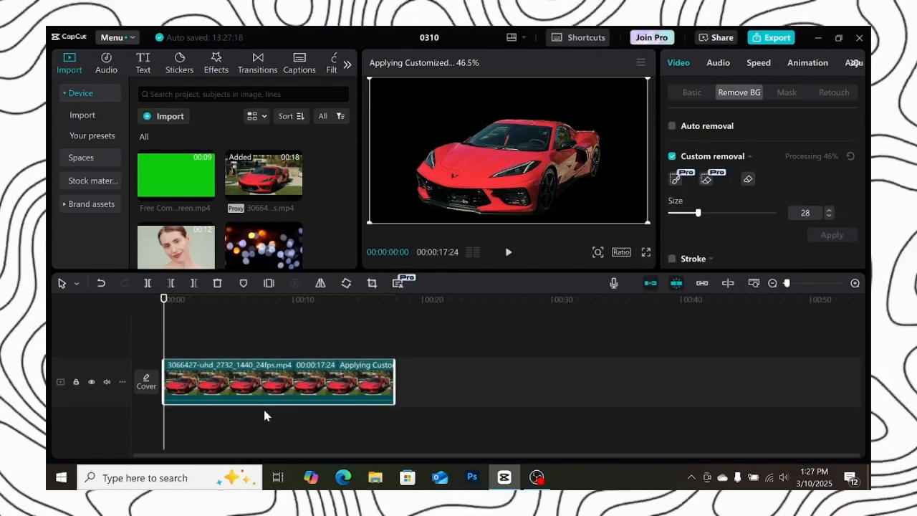
Set the car clip's canvas to a green color fill
{"action": "left_click", "coordinate": [690, 91]}
{"action": "scroll", "coordinate": [722, 159], "scroll_direction": "down", "scroll_amount": 10}
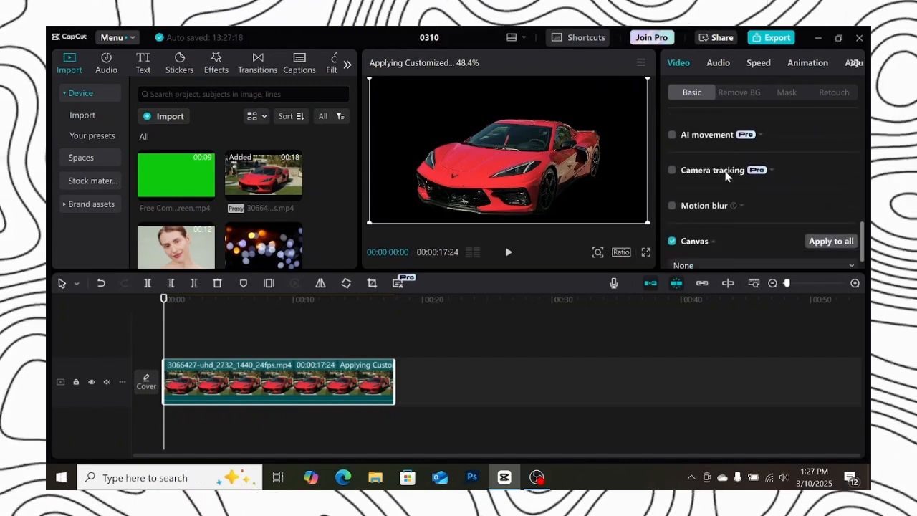
{"action": "left_click", "coordinate": [702, 243]}
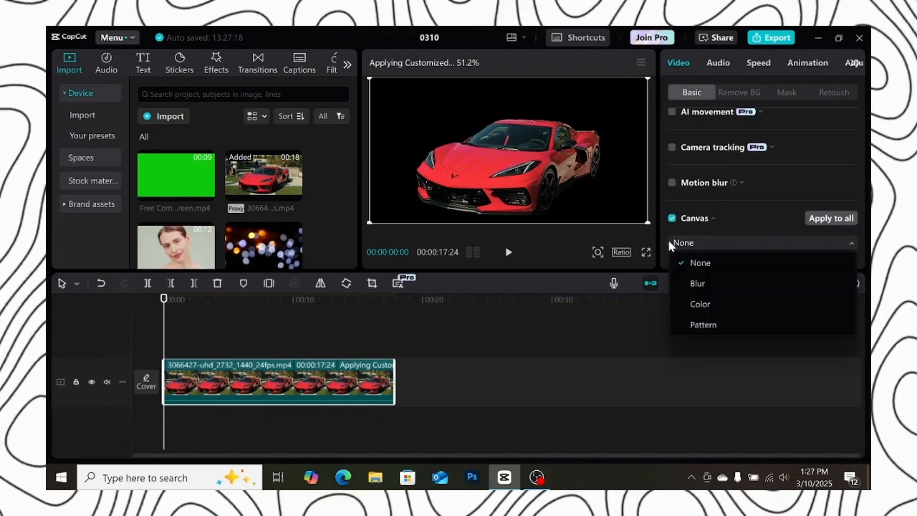
{"action": "left_click", "coordinate": [703, 303]}
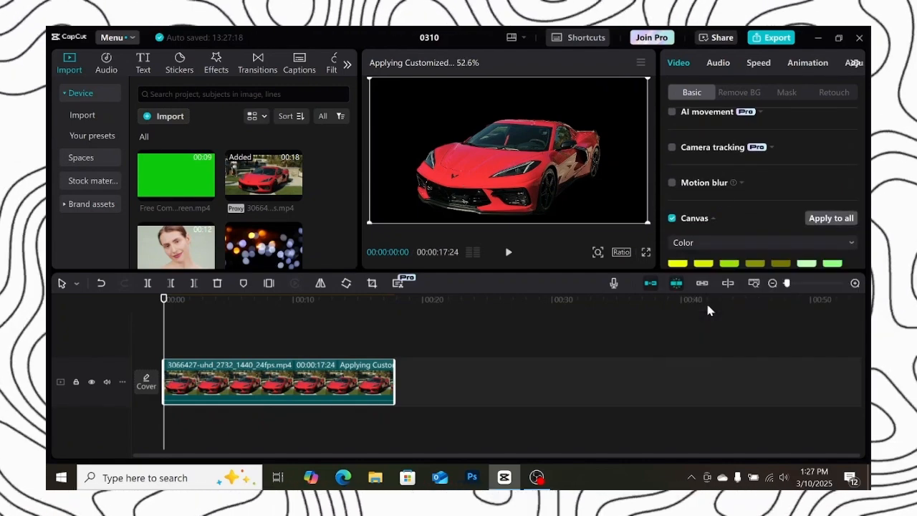
{"action": "left_click", "coordinate": [726, 265]}
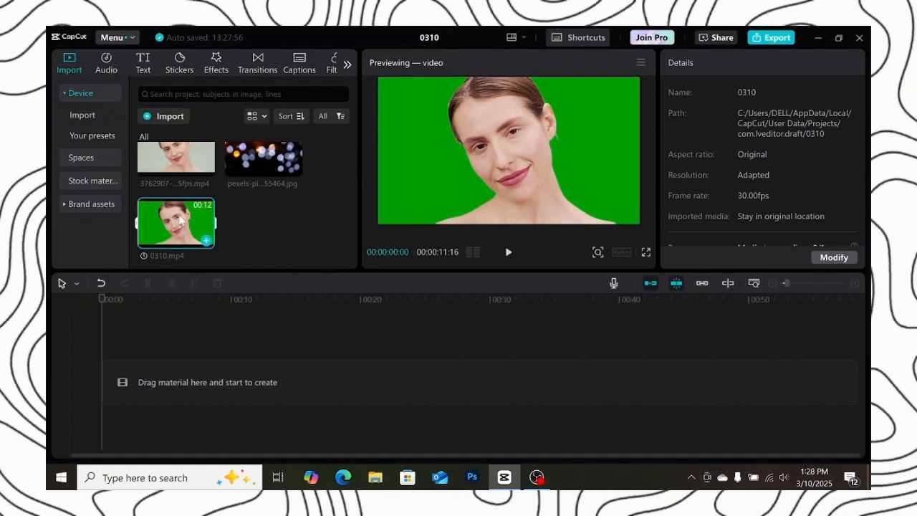
Add 0310.mp4 to the timeline and enable Chroma key, picking the green backdrop color in the player
{"action": "left_click_drag", "start_coordinate": [180, 221], "coordinate": [185, 393]}
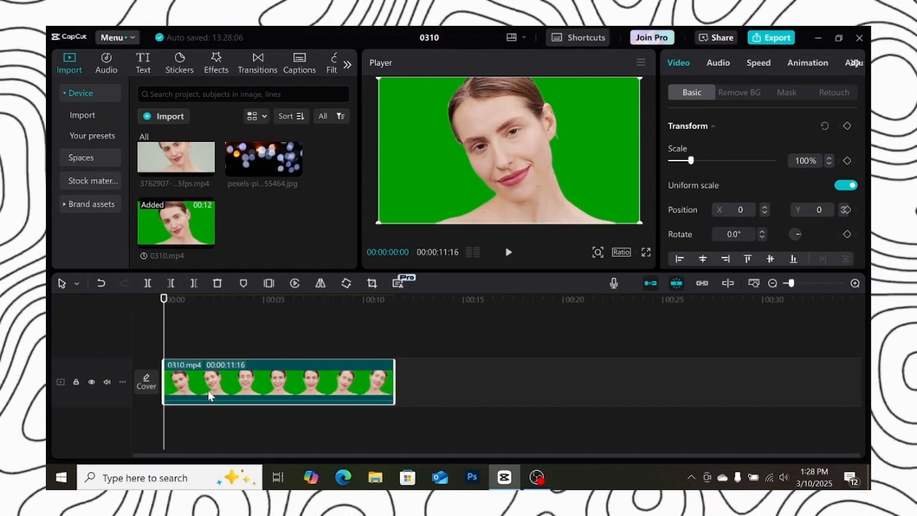
{"action": "left_click", "coordinate": [740, 93]}
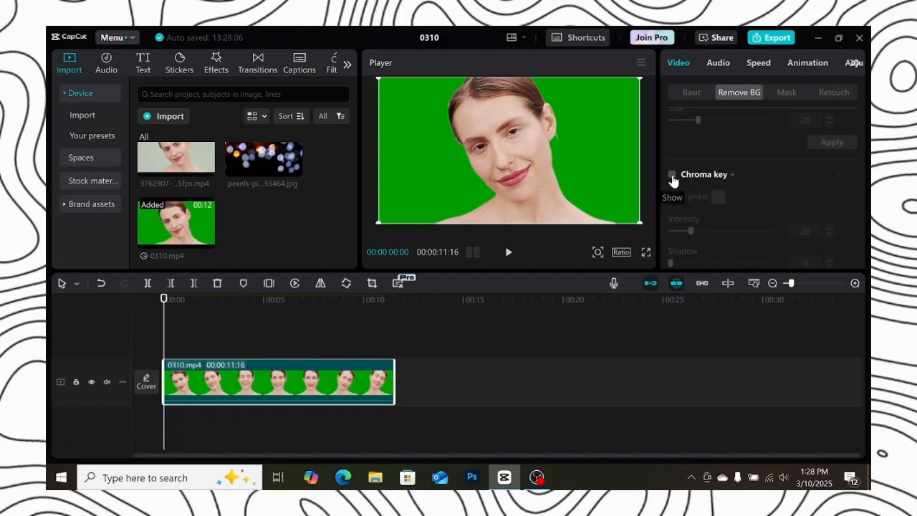
{"action": "left_click", "coordinate": [672, 175]}
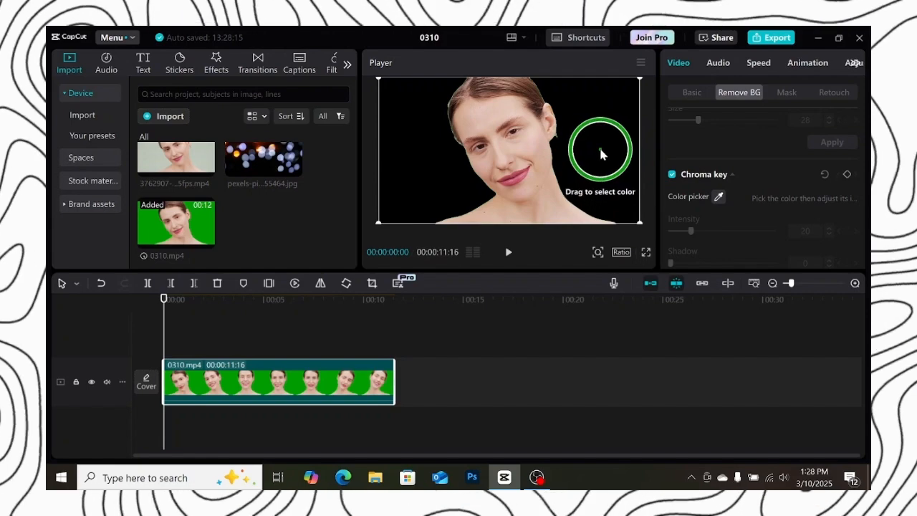
{"action": "left_click", "coordinate": [598, 147]}
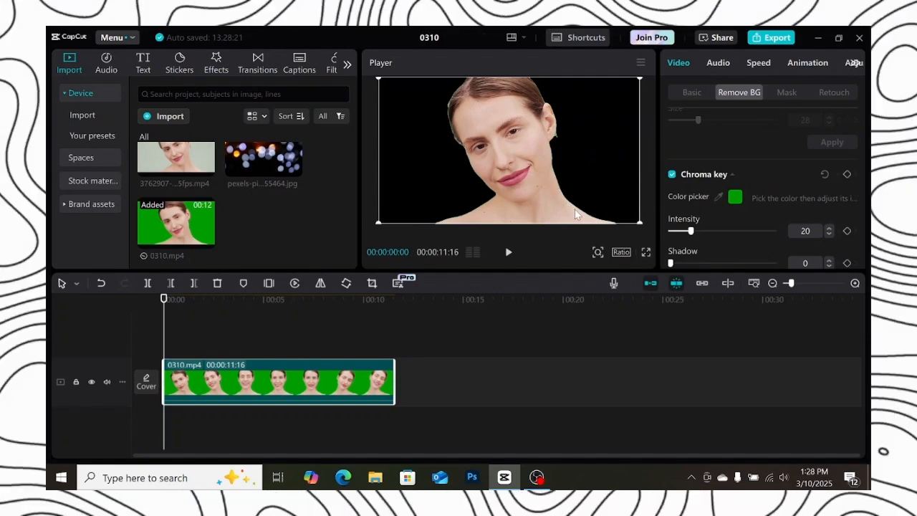
Set the chroma key intensity to 95 and the shadow to 25
{"action": "scroll", "coordinate": [691, 172], "scroll_direction": "down", "scroll_amount": 1}
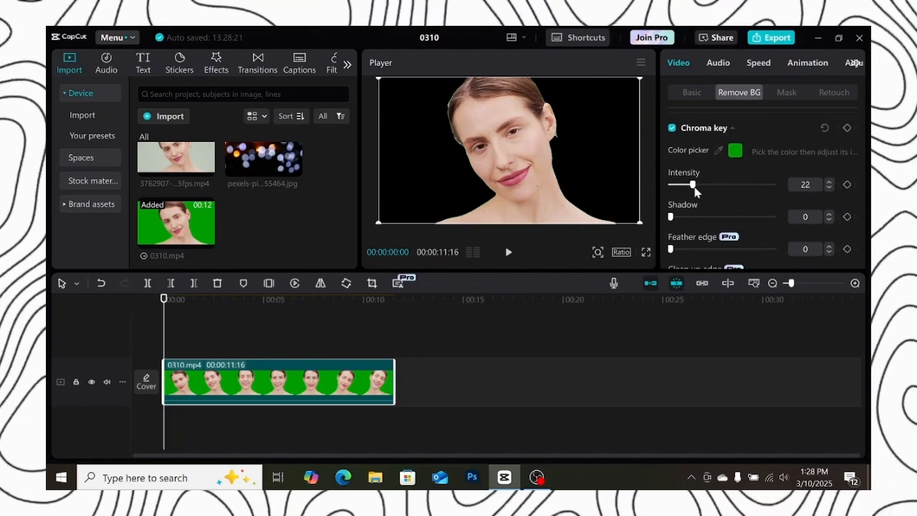
{"action": "left_click_drag", "start_coordinate": [691, 184], "coordinate": [762, 190]}
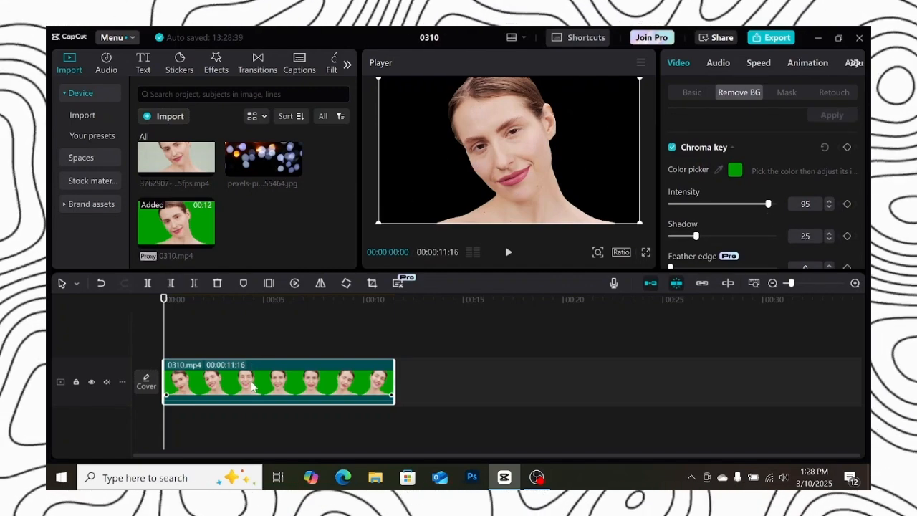
Move the keyed clip up a track and place the bokeh image on the track beneath it
{"action": "left_click_drag", "start_coordinate": [249, 383], "coordinate": [249, 342]}
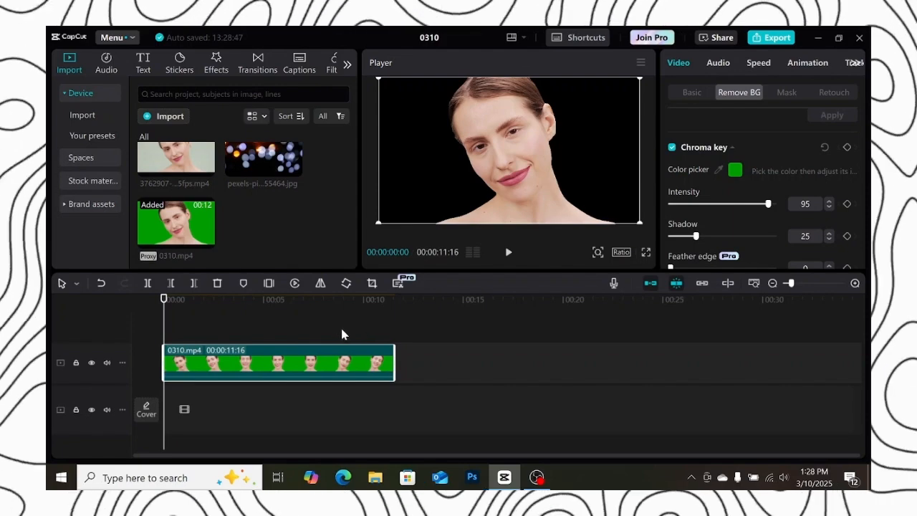
{"action": "left_click_drag", "start_coordinate": [283, 159], "coordinate": [206, 424]}
Extend the bokeh image to the clip's full length and enlarge it to fill the frame
{"action": "left_click_drag", "start_coordinate": [263, 410], "coordinate": [394, 410]}
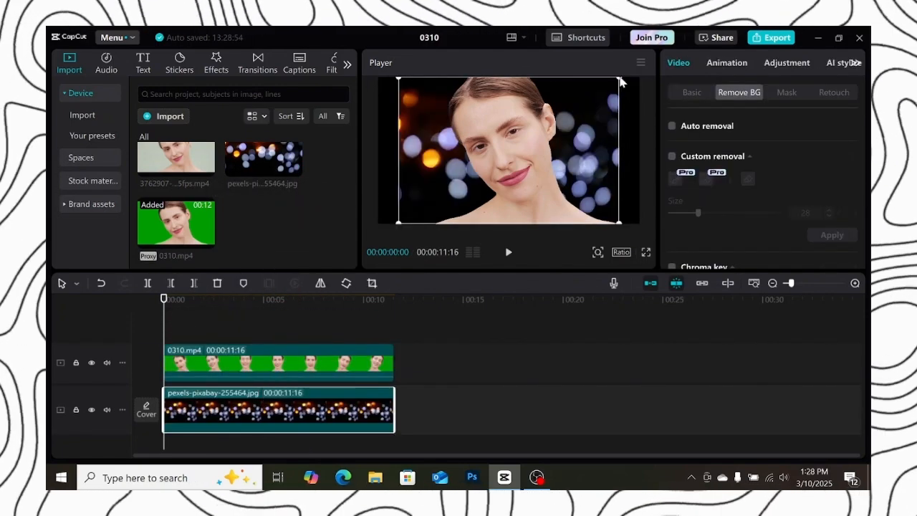
{"action": "left_click_drag", "start_coordinate": [616, 79], "coordinate": [652, 57]}
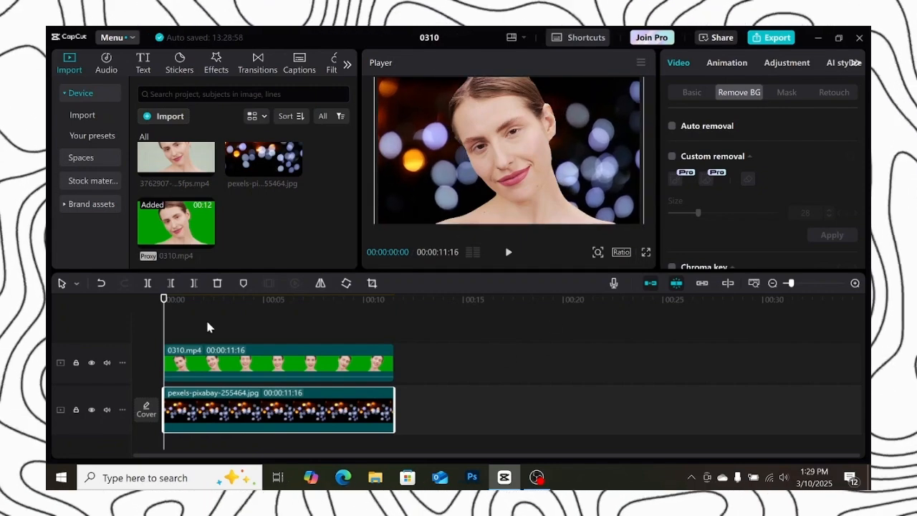